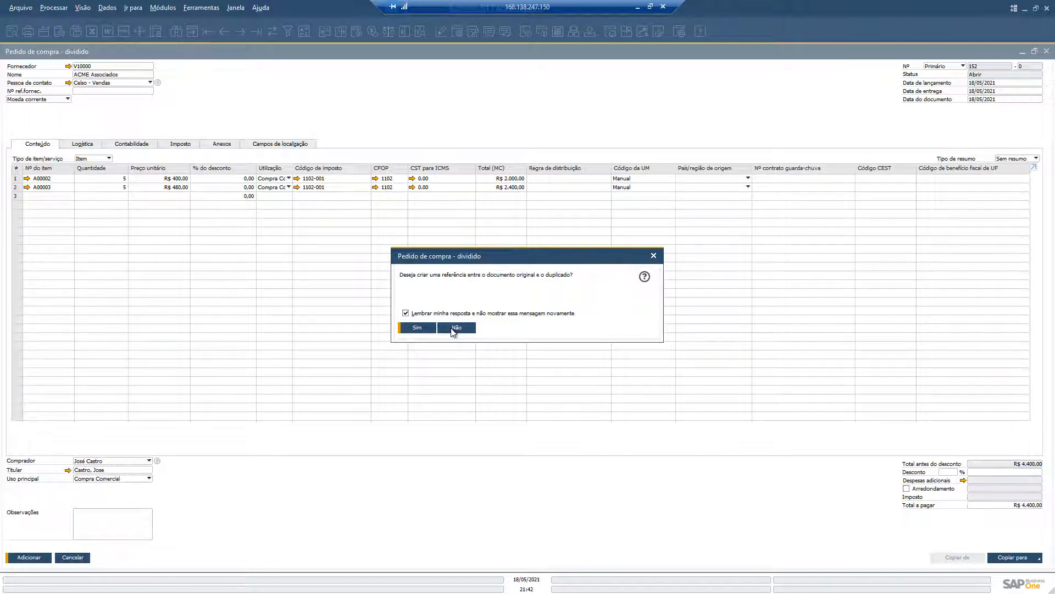
Step: Duplicate the purchase order without a document reference, then assign Fornecedor Exemplo as supplier, updating lines, CFOP and CST and remembering the line-update answer
left_click(455, 328)
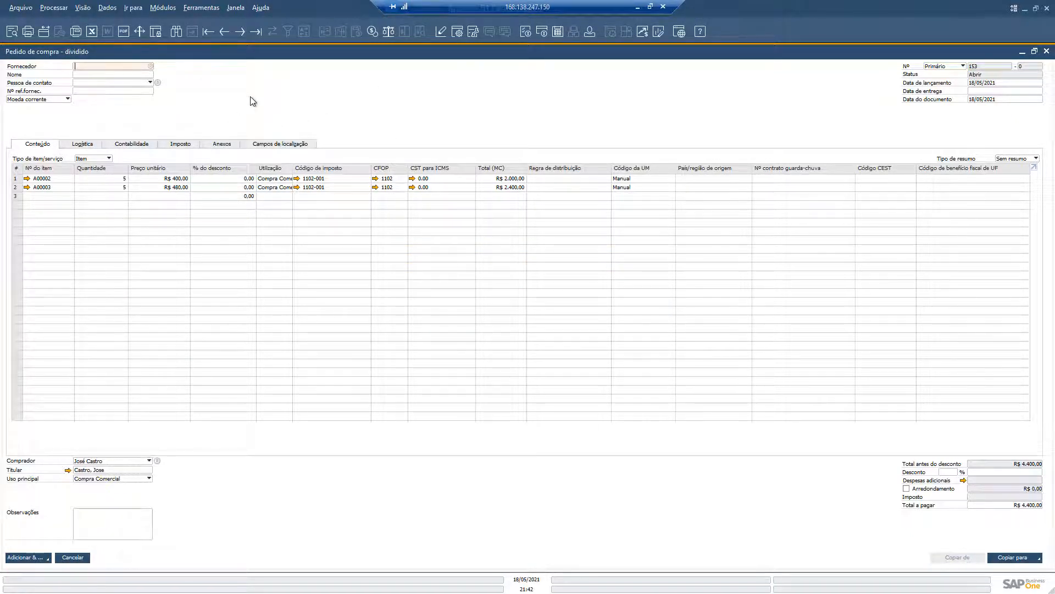
left_click(150, 66)
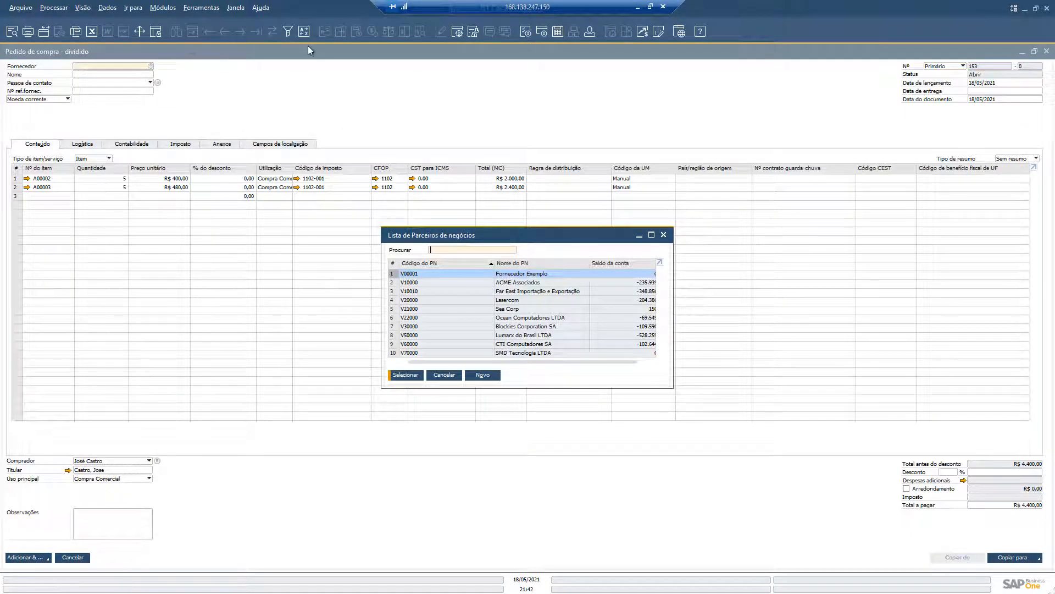
double_click(429, 278)
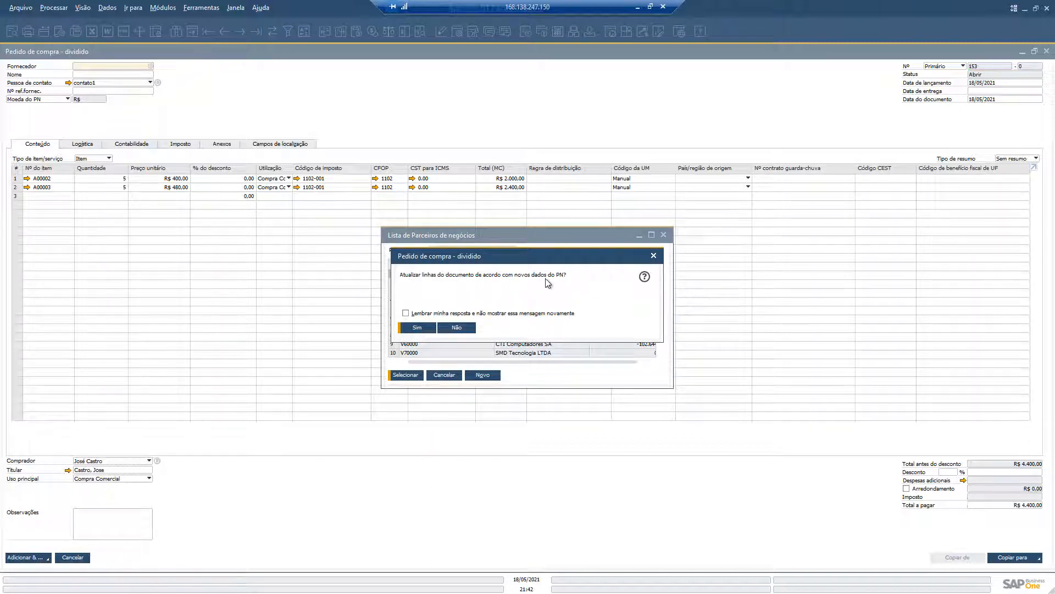
left_click(418, 314)
left_click(423, 329)
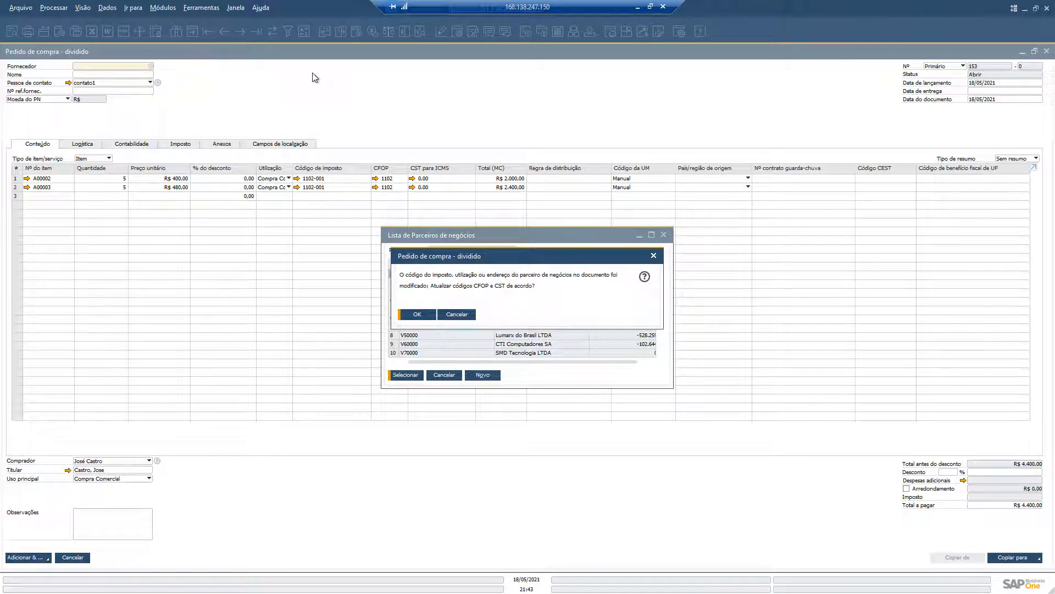
left_click(430, 317)
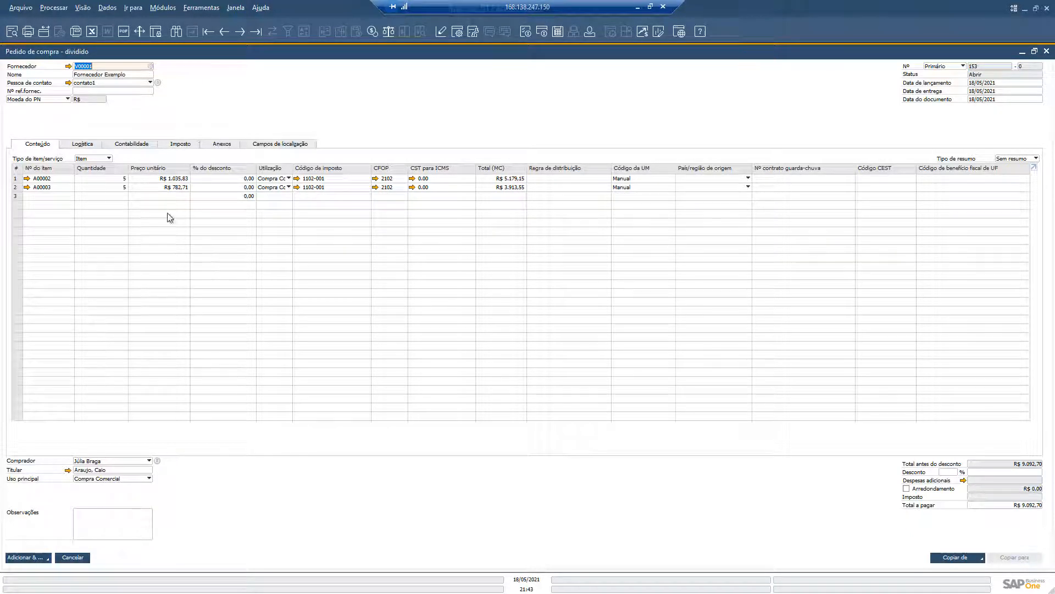
Step: Change the buyer to the first named person listed, always updating existing lines, and save the order with Adicionar & novo
left_click(111, 463)
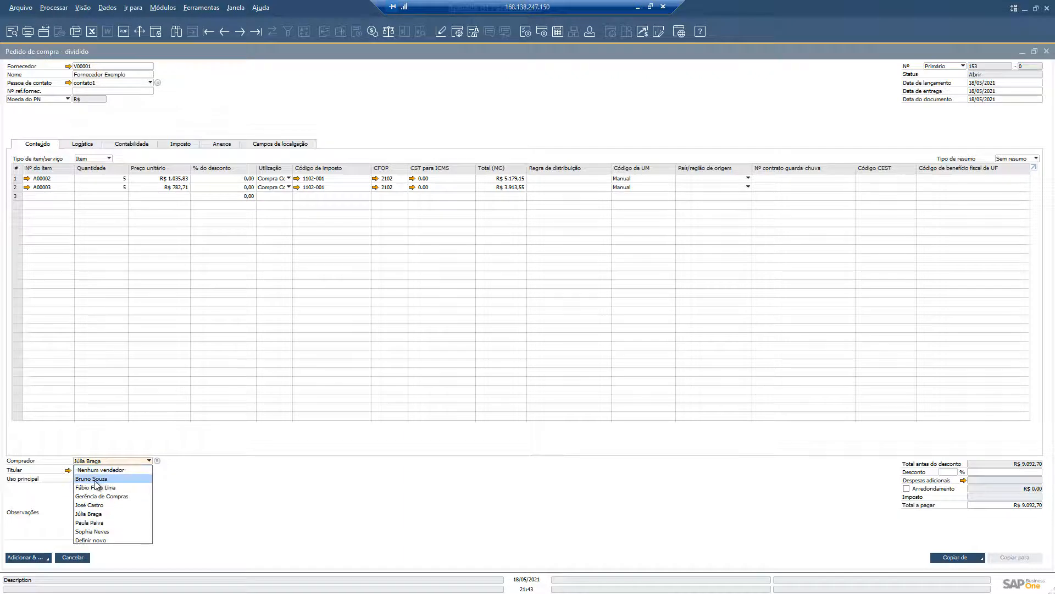
left_click(95, 482)
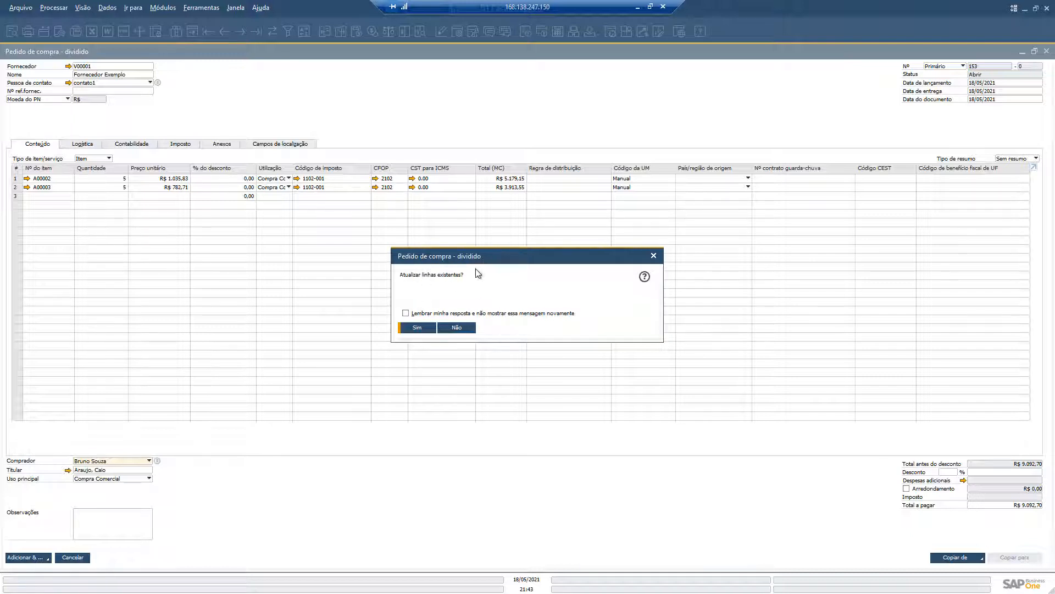
left_click(417, 328)
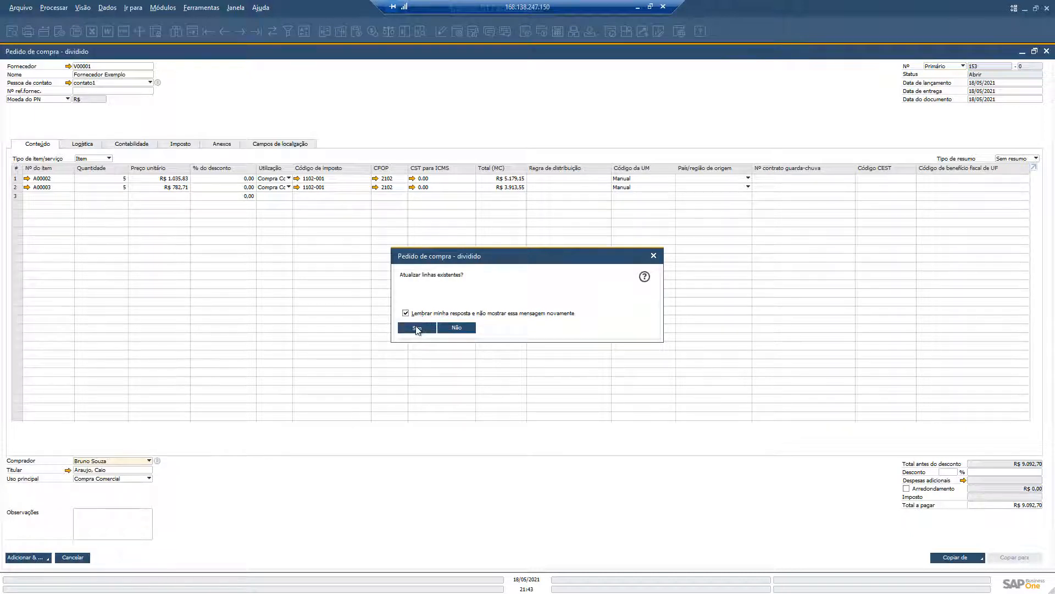
left_click(47, 559)
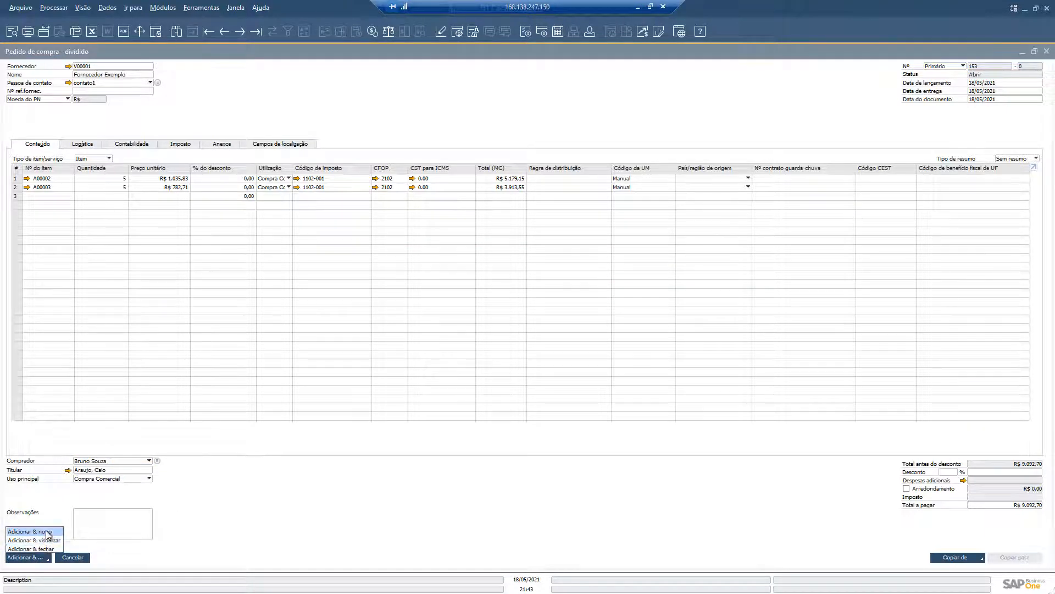
left_click(48, 531)
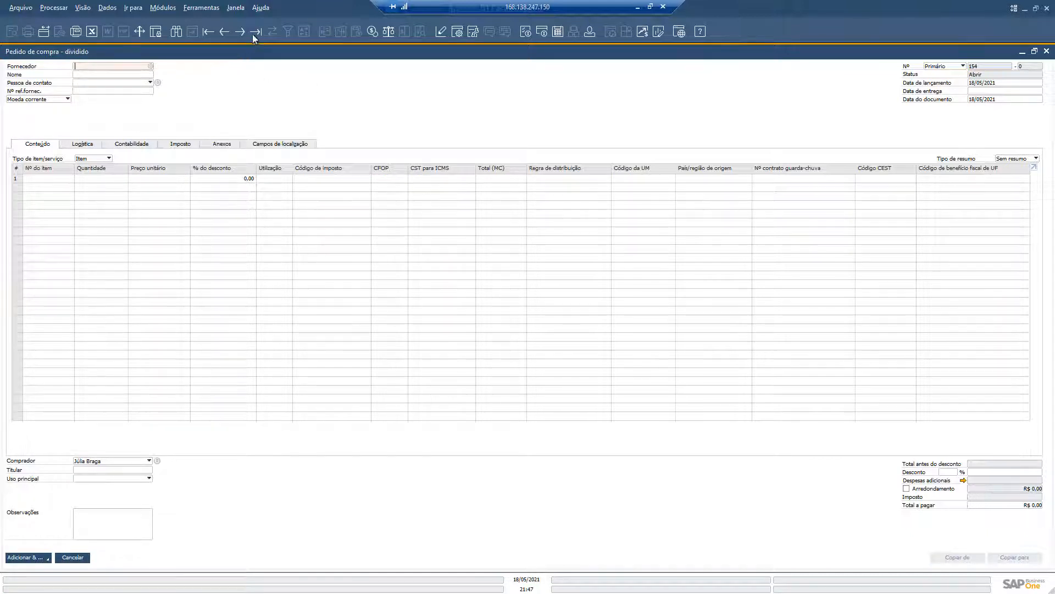
Step: Duplicate the ACME Associados purchase order and assign Far East Importação e Exportação as its supplier, updating the CFOP and CST codes
left_click(219, 32)
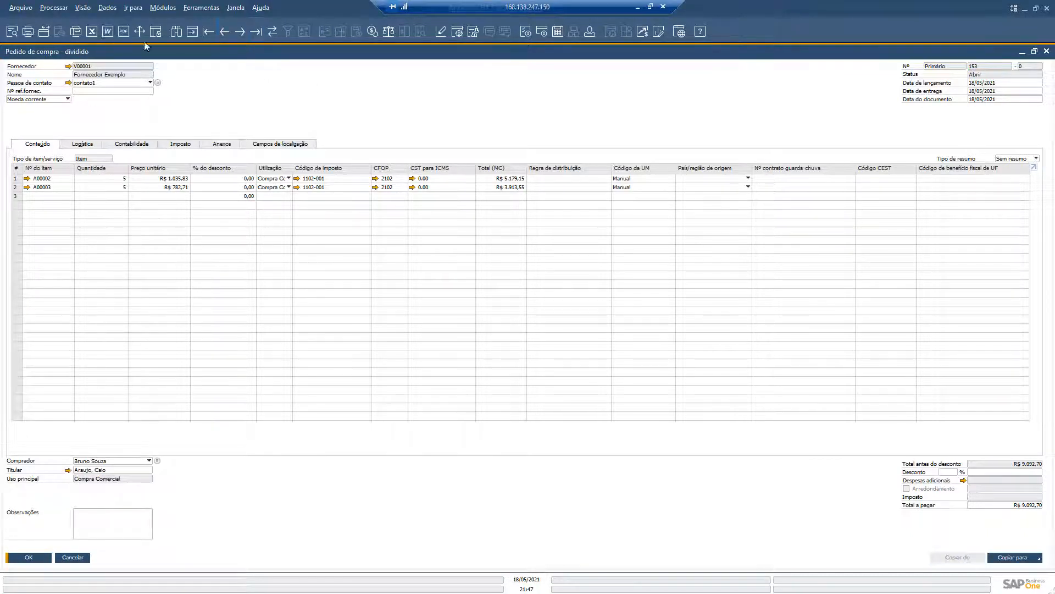
right_click(218, 79)
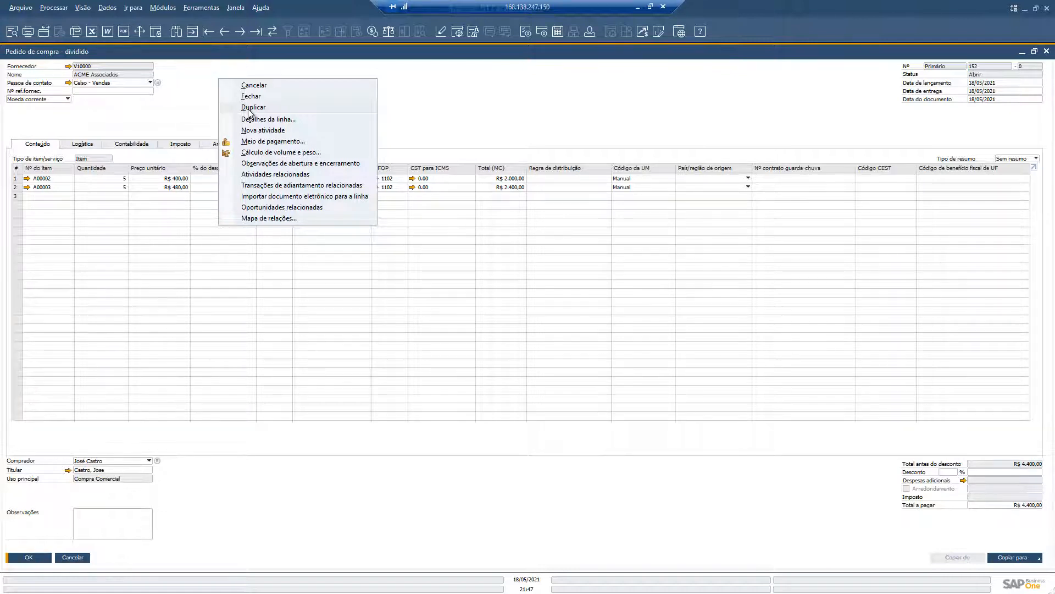
left_click(250, 108)
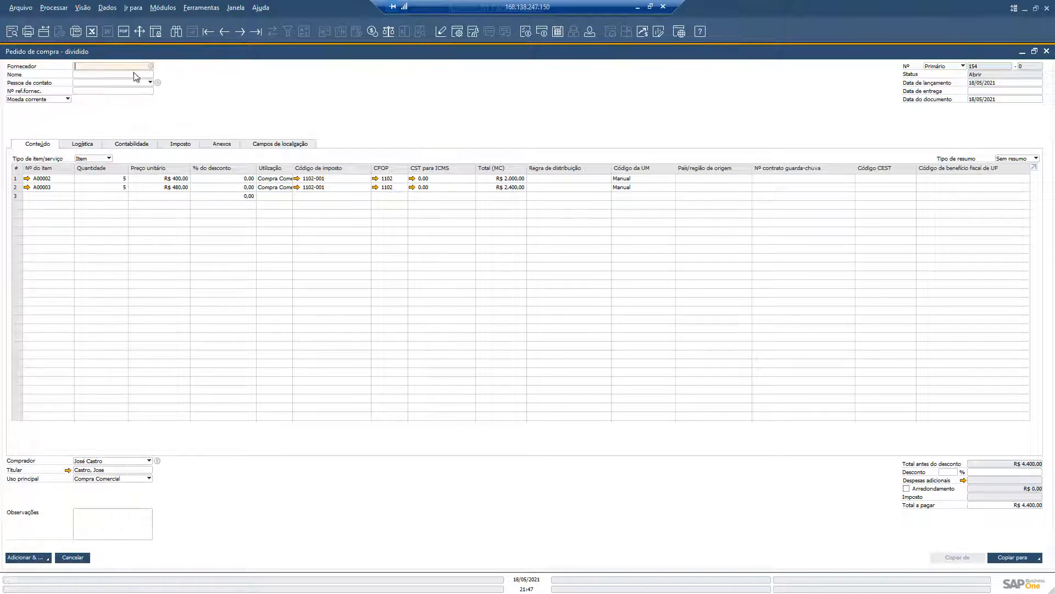
key("Tab")
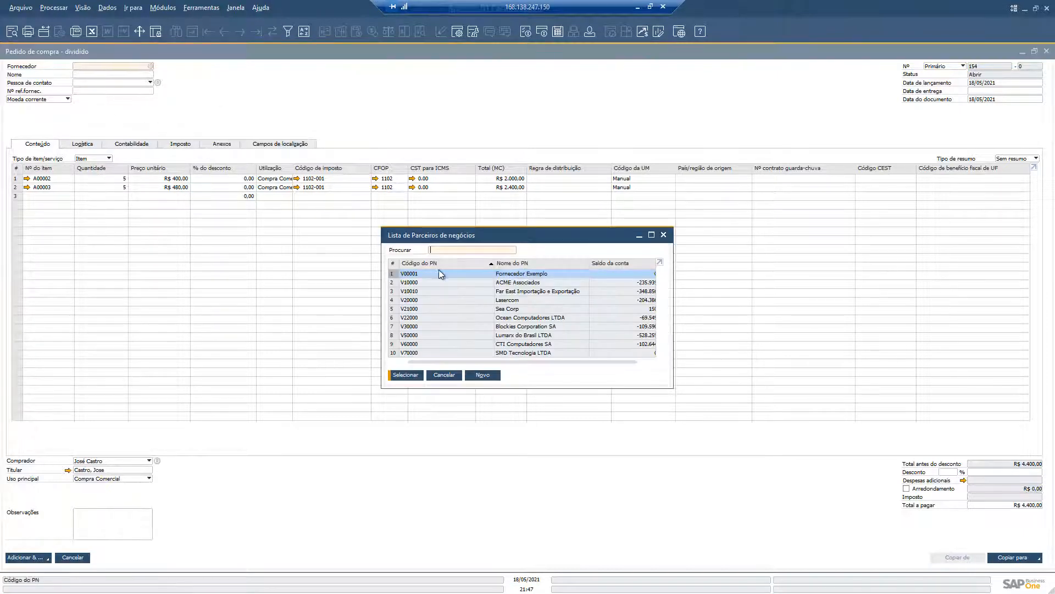
double_click(472, 292)
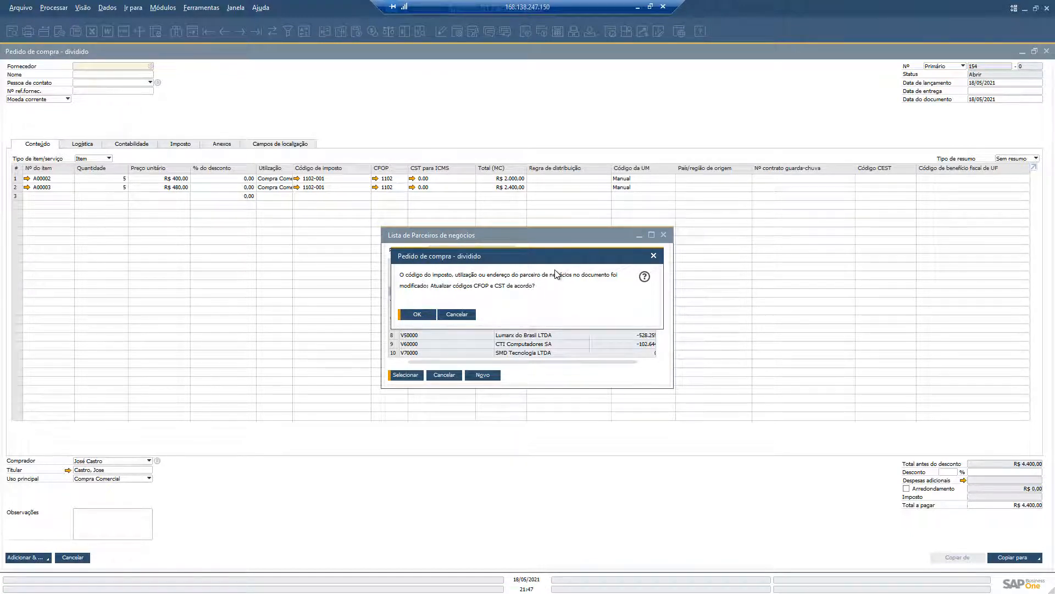
left_click(418, 315)
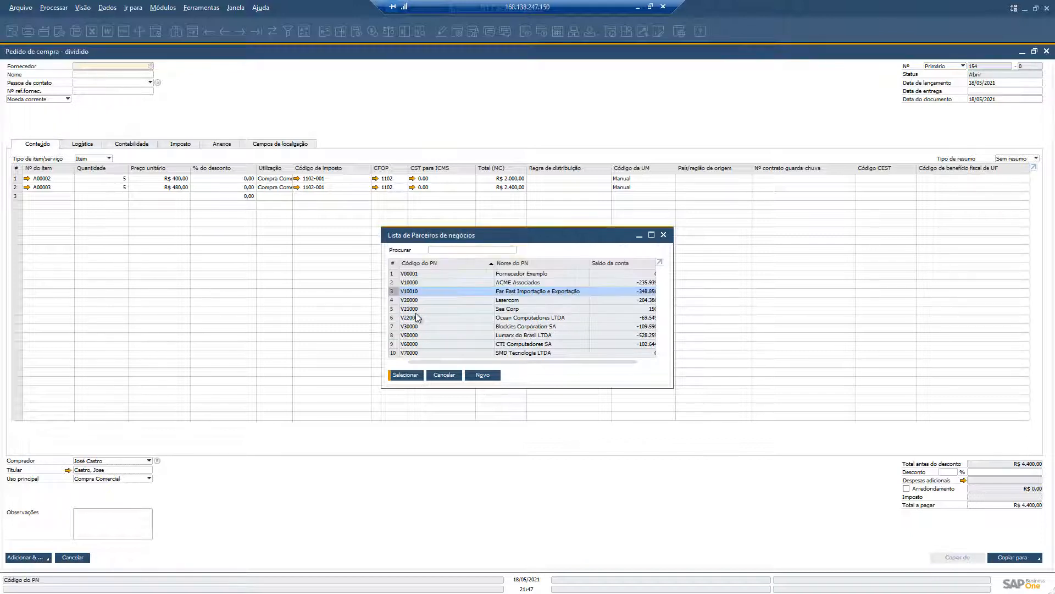
Step: Change the duplicated order's buyer to another listed person and close the order without saving
left_click(106, 463)
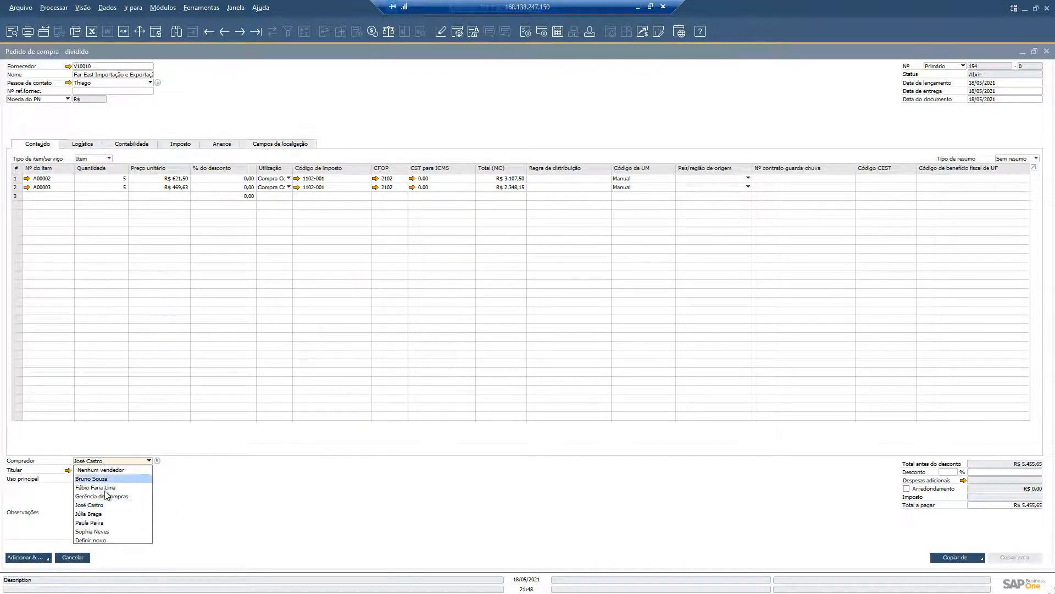
left_click(90, 522)
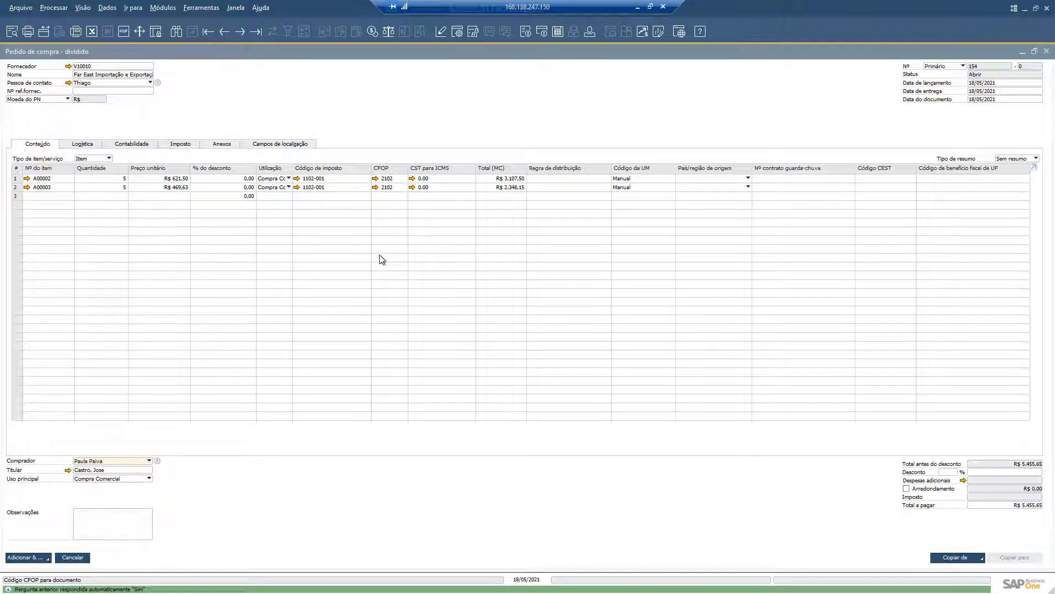
left_click(1047, 52)
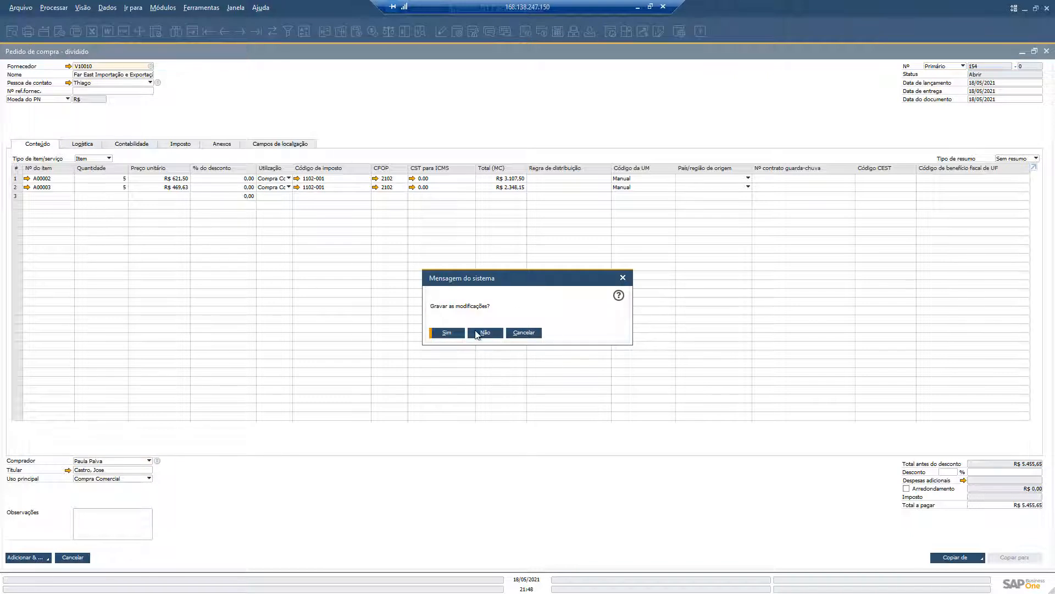
key("n")
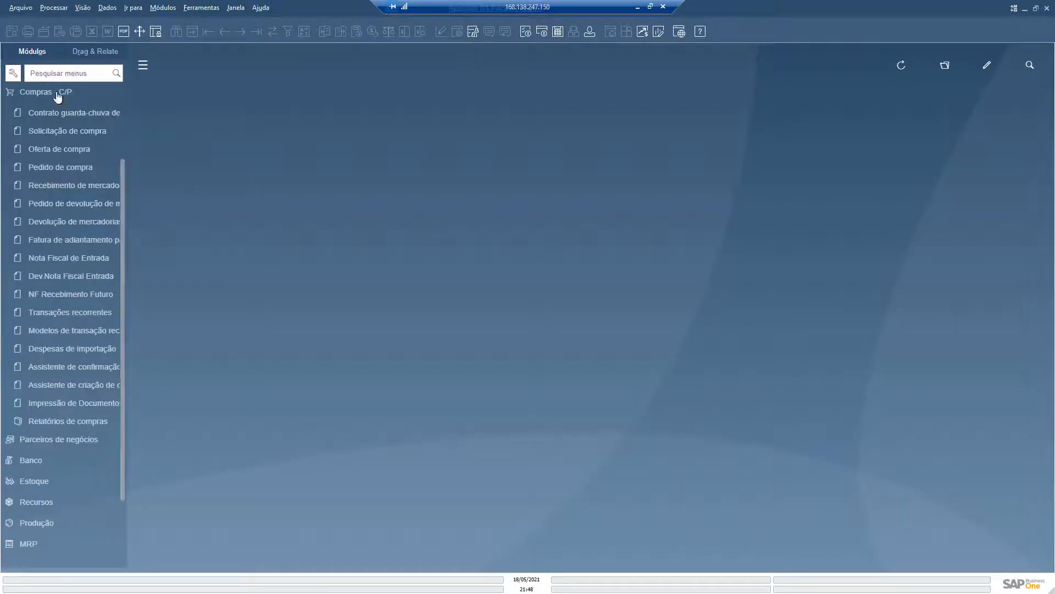
Step: Open the message preferences from the general definitions in Administração
left_click(56, 92)
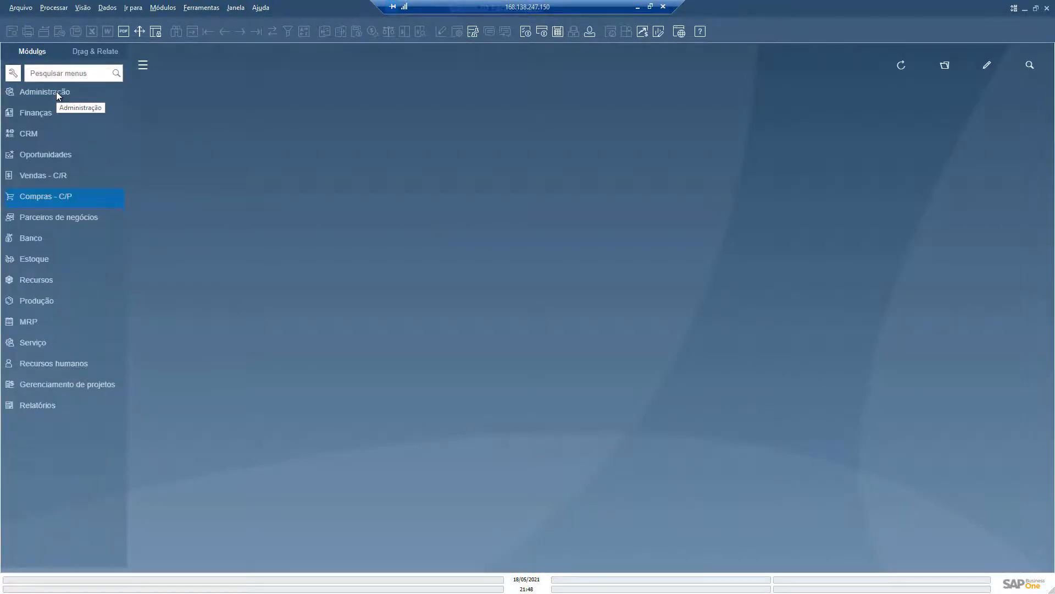
left_click(56, 91)
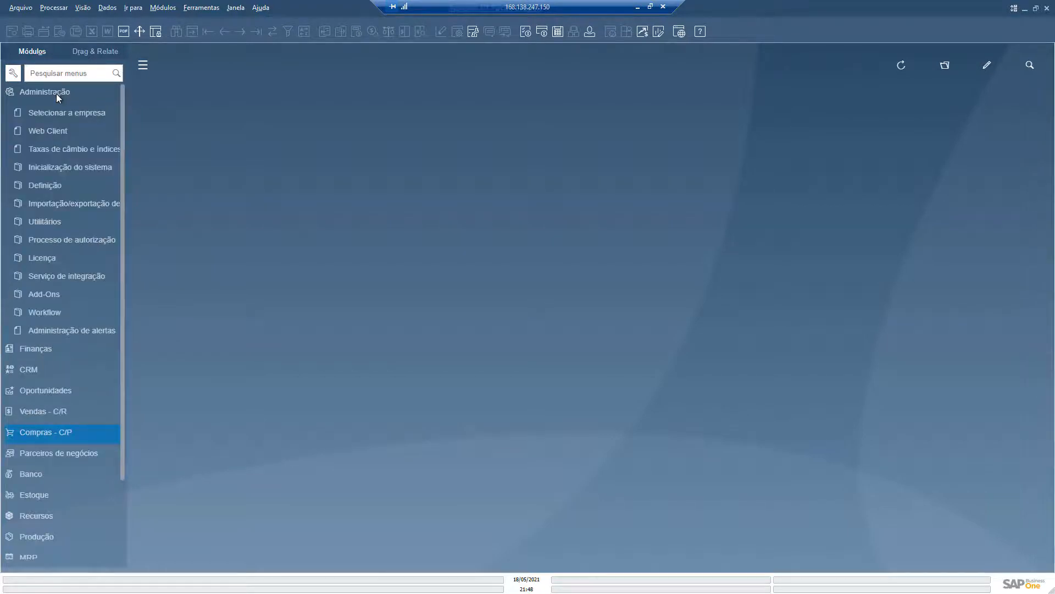
left_click(51, 186)
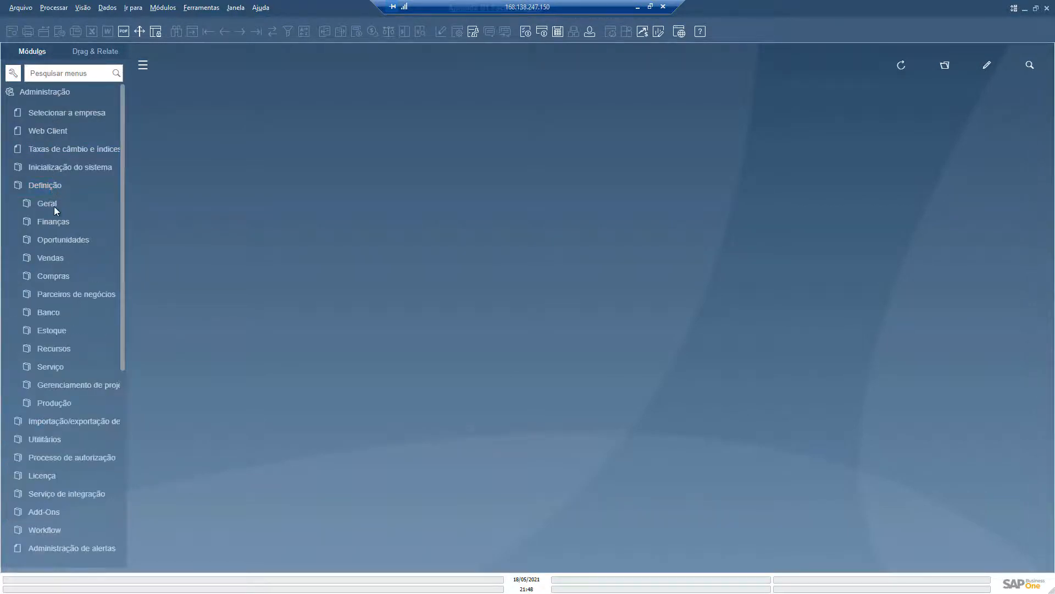
left_click(53, 205)
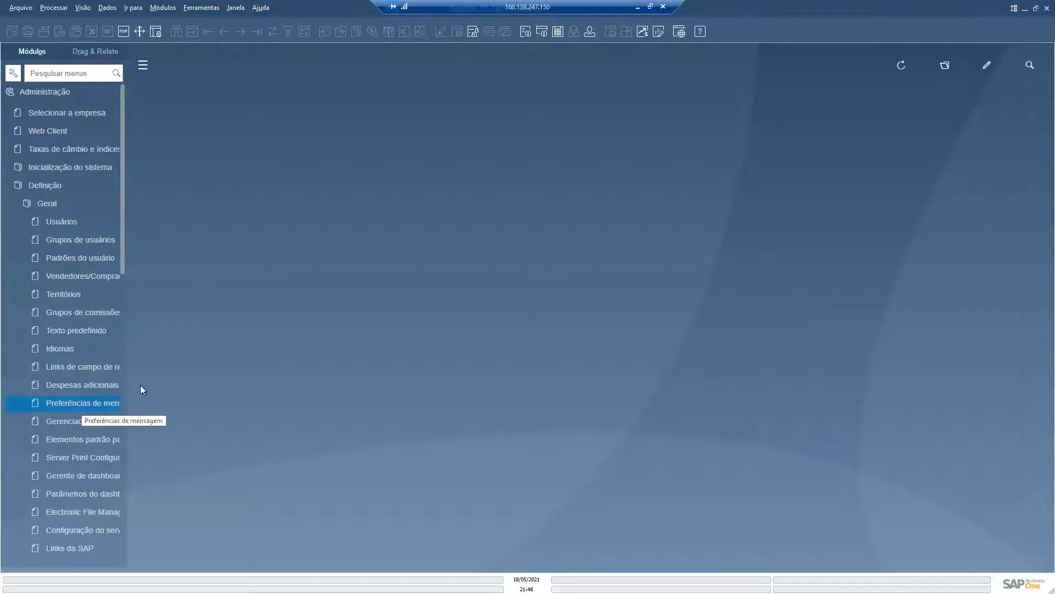
left_click_drag(129, 360, 177, 363)
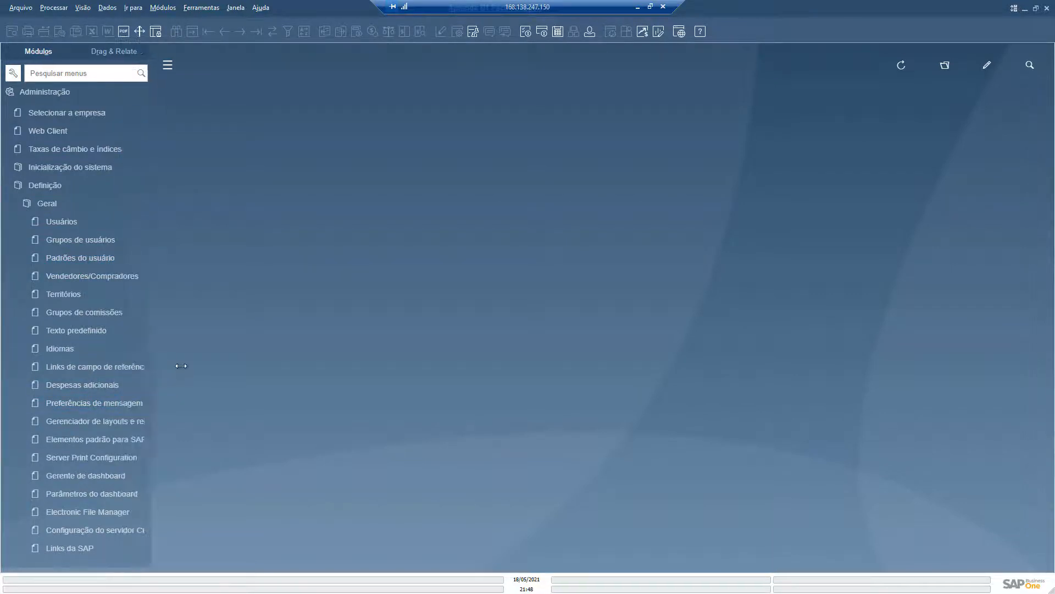
left_click(120, 406)
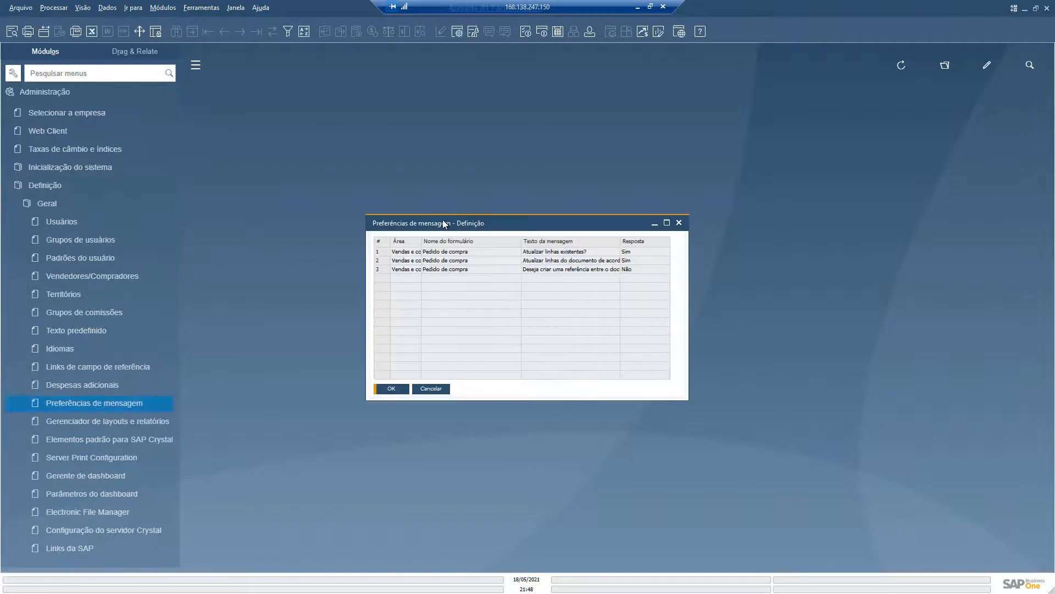
Step: Enlarge the message preferences window and fit the column widths to show the full message texts
left_click_drag(437, 220, 349, 164)
left_click_drag(599, 345, 733, 415)
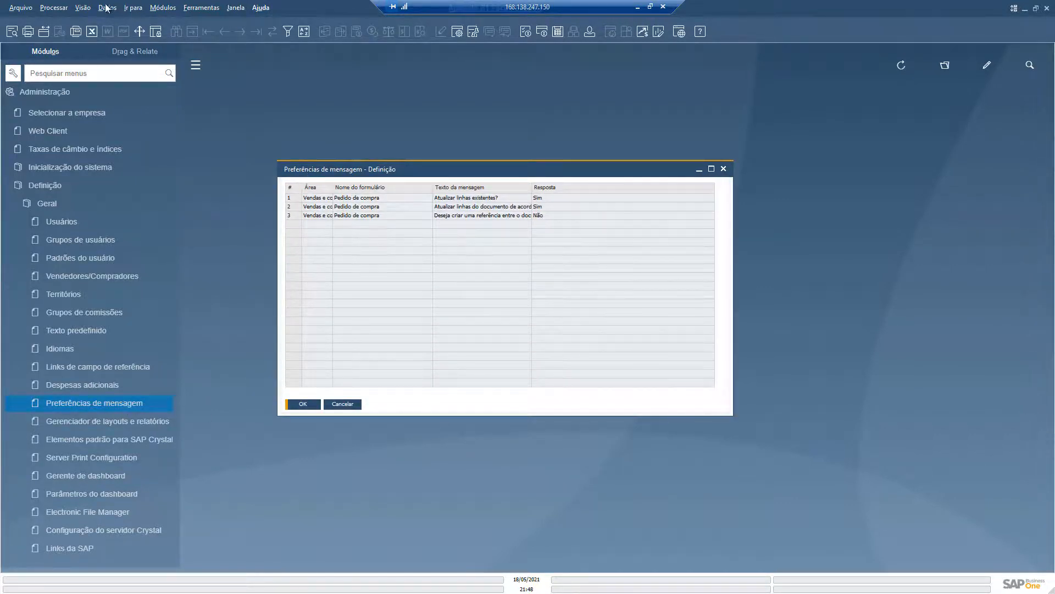
left_click(83, 9)
left_click(113, 104)
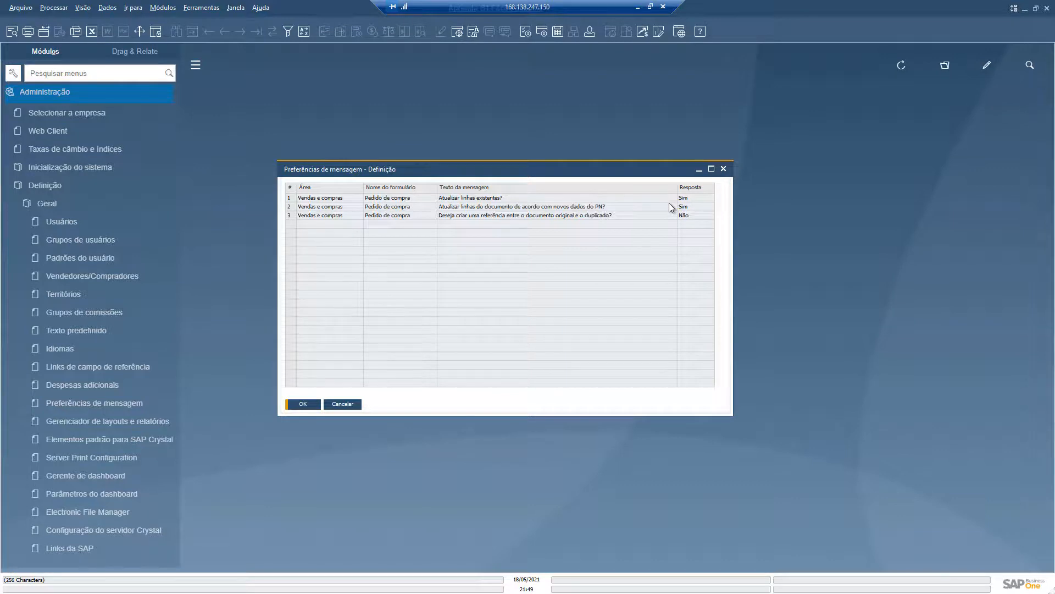
Step: Examine the area, form, message text and stored answer of each saved Pedido de compra preference
left_click(290, 198)
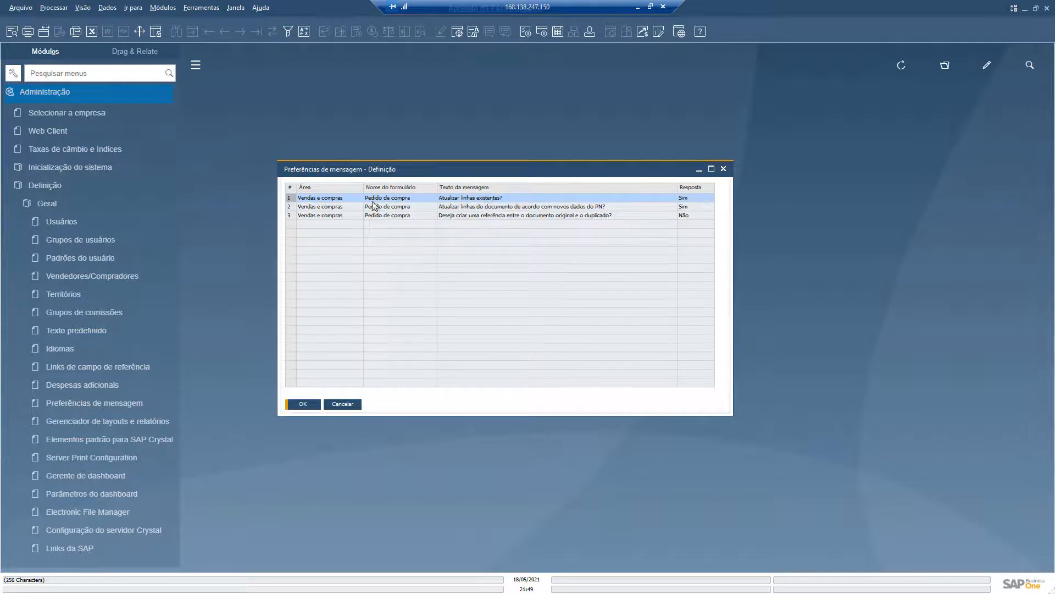
left_click(296, 207)
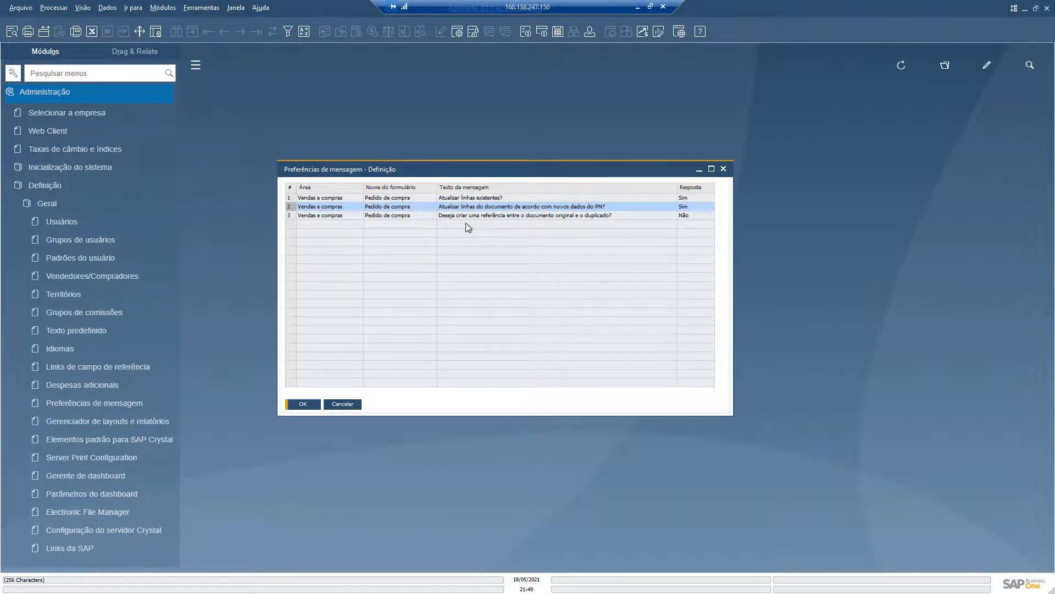
left_click(291, 215)
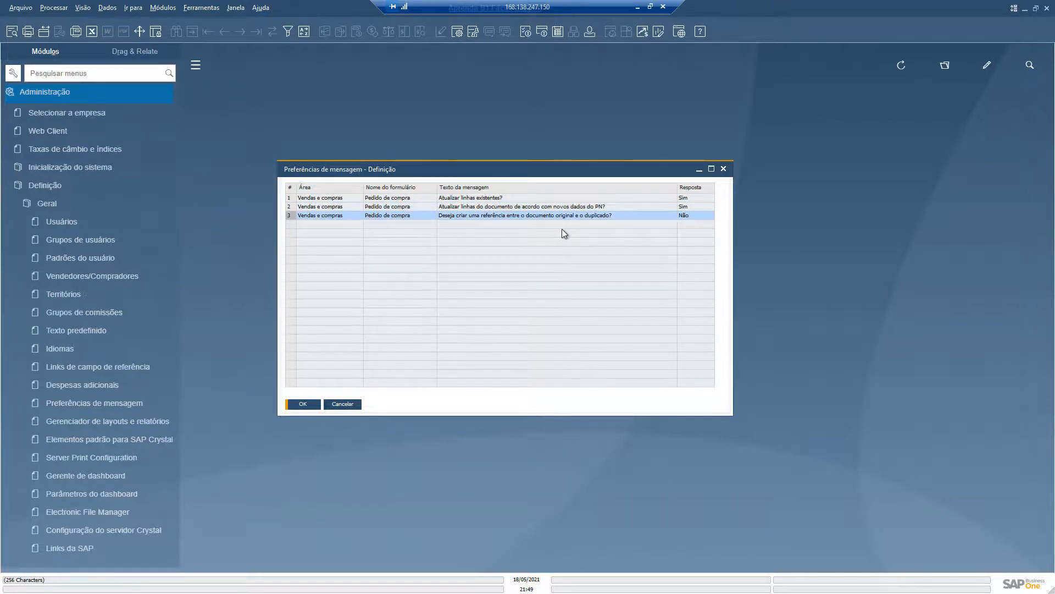
left_click(292, 198)
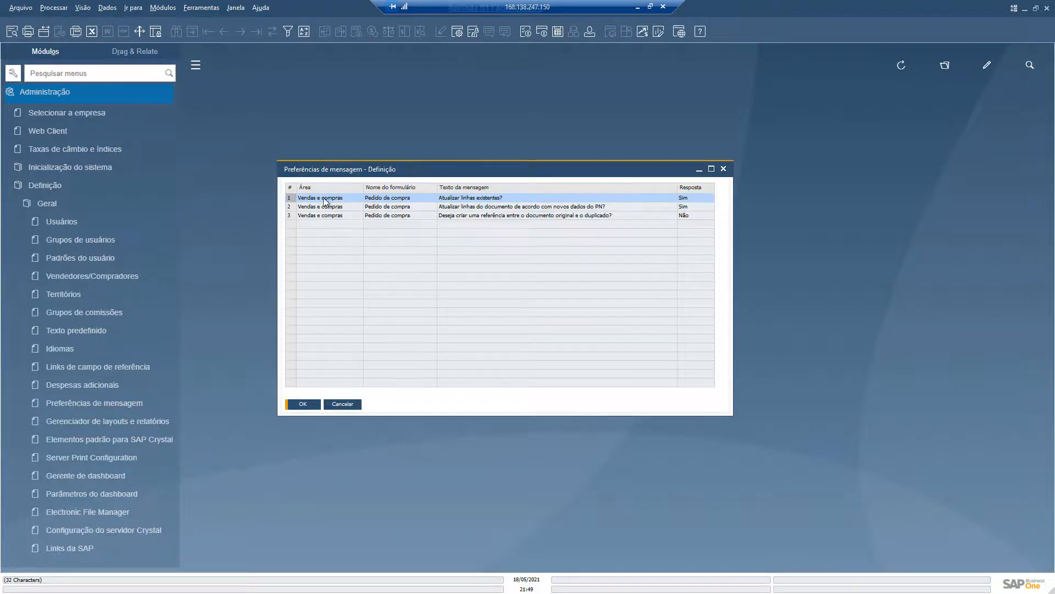
left_click(290, 206)
left_click(290, 198)
left_click(290, 216)
left_click(291, 206)
Step: Remove the saved preference for the message "Atualizar linhas existentes?" and update the message preferences
left_click(290, 197)
right_click(291, 201)
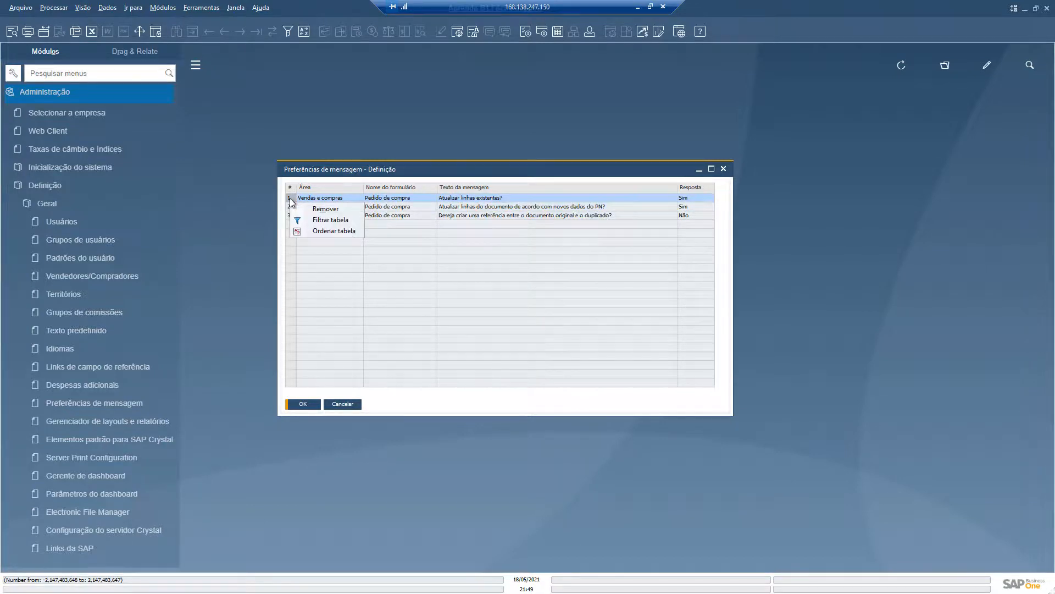
left_click(322, 209)
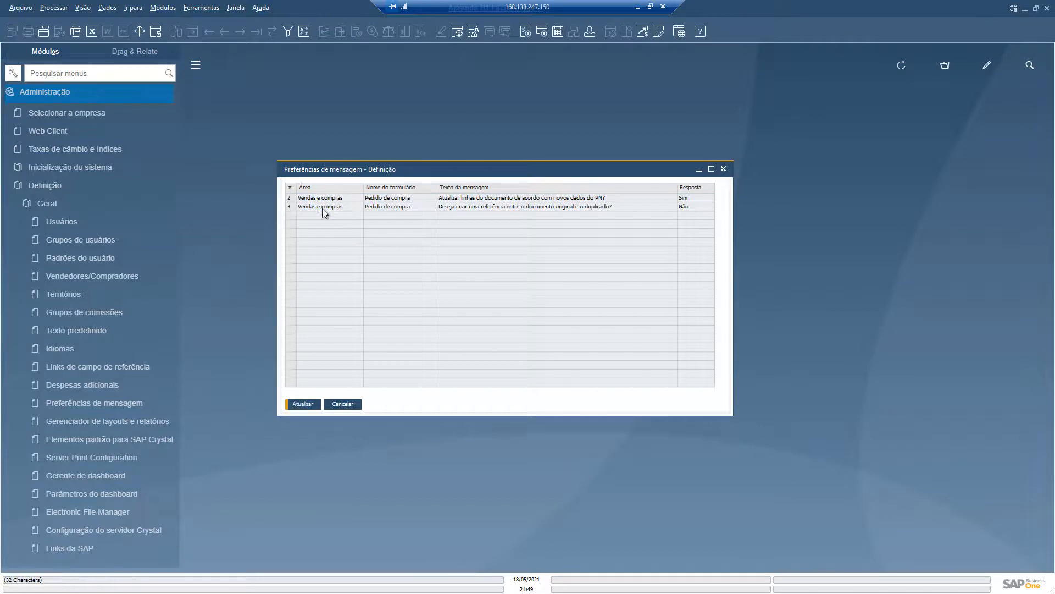
left_click(300, 405)
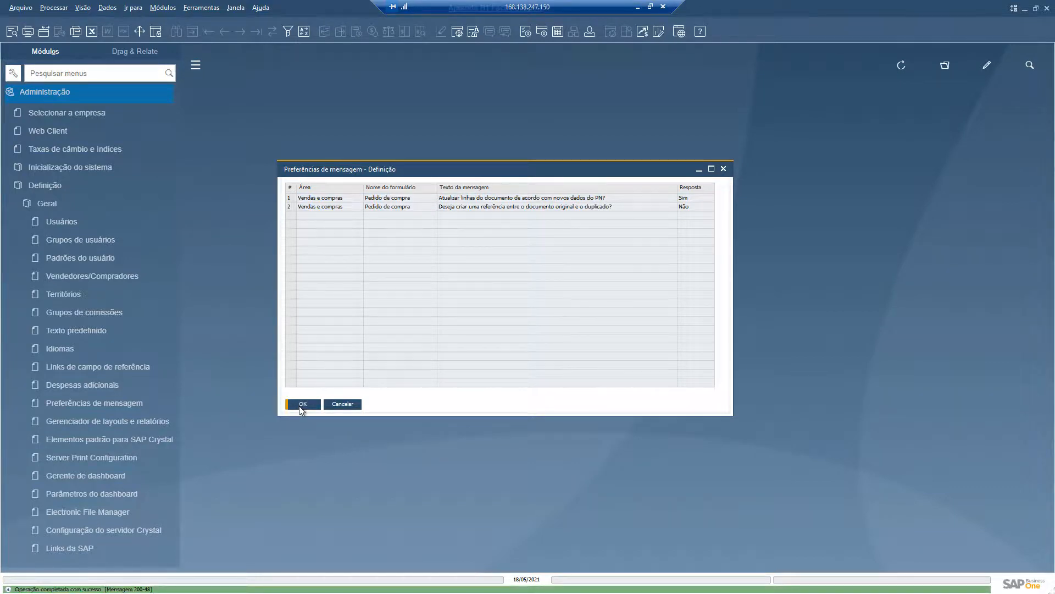
Step: Open Pedido de compra from the Compras - C/P module and go to the last purchase order
left_click(68, 94)
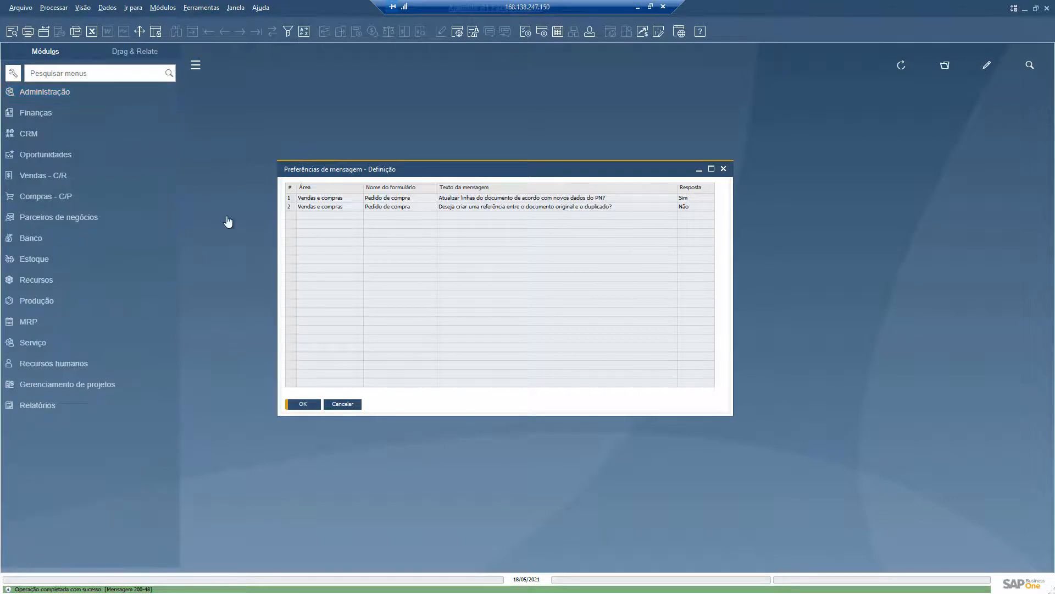
left_click(54, 196)
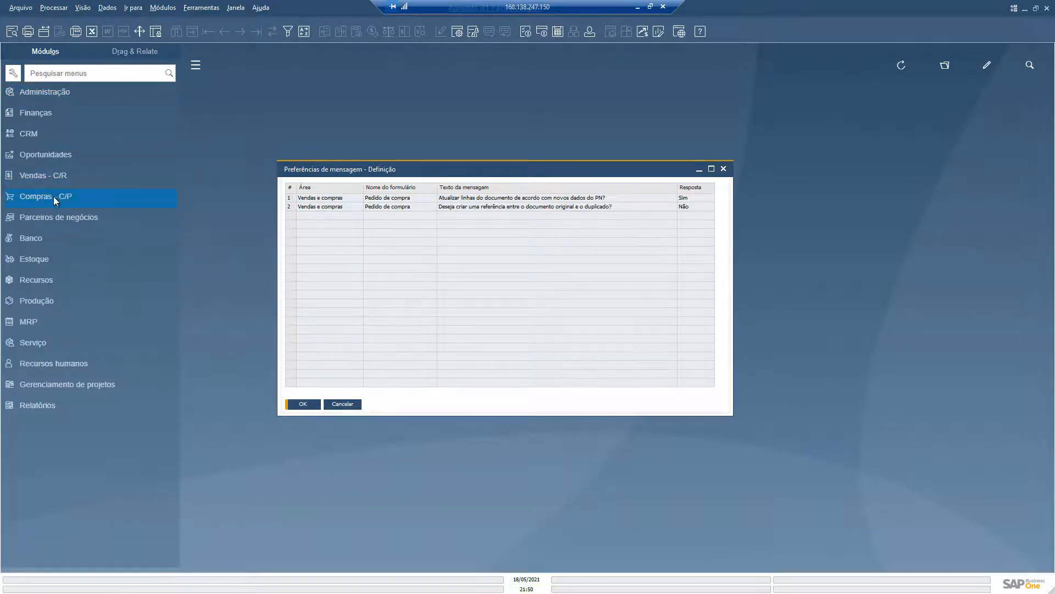
left_click(63, 188)
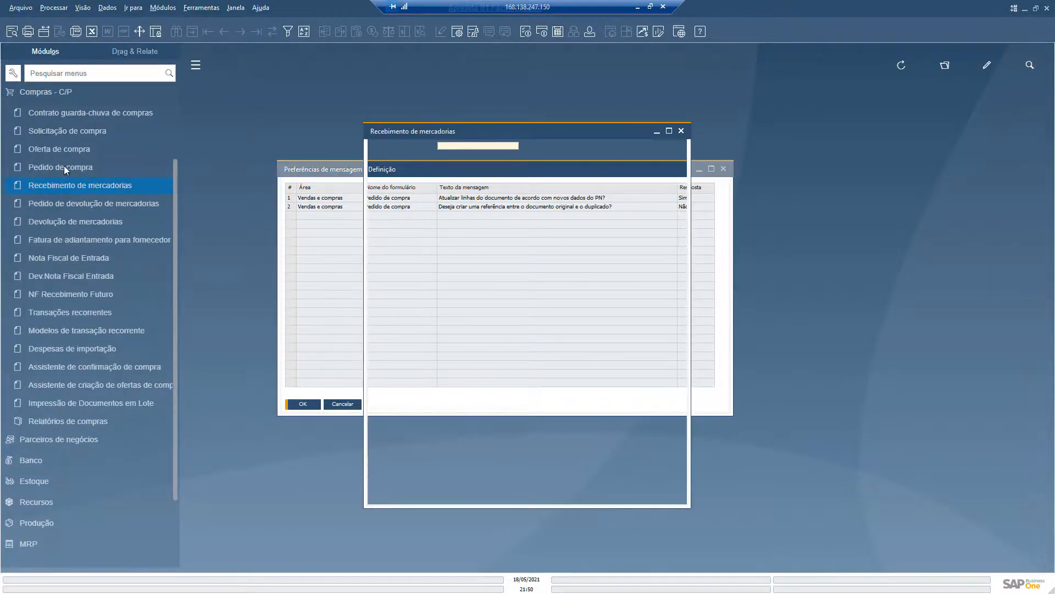
key("Escape")
left_click(55, 165)
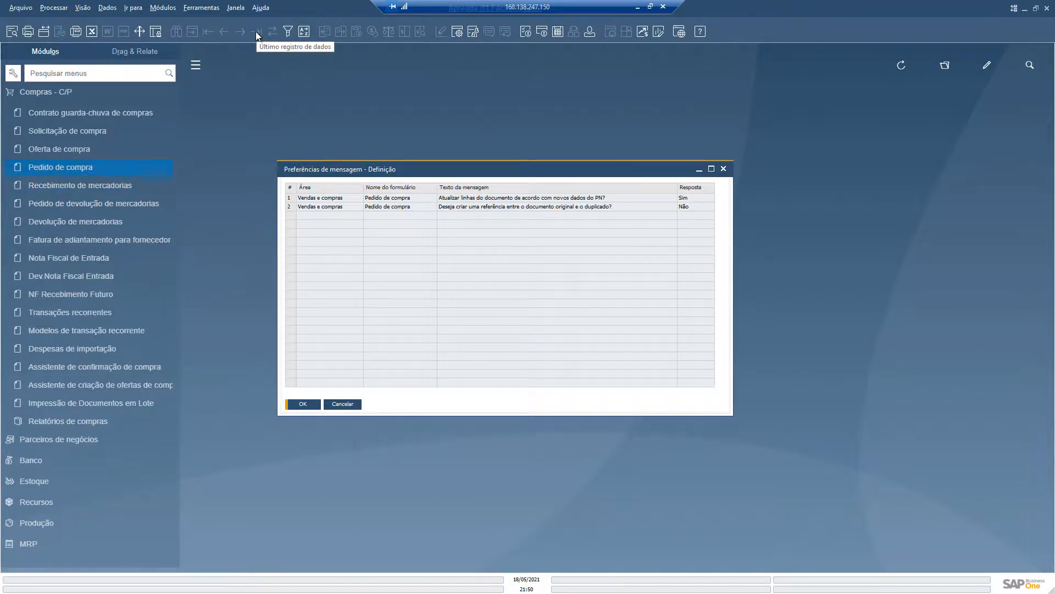
left_click(82, 150)
key("Escape")
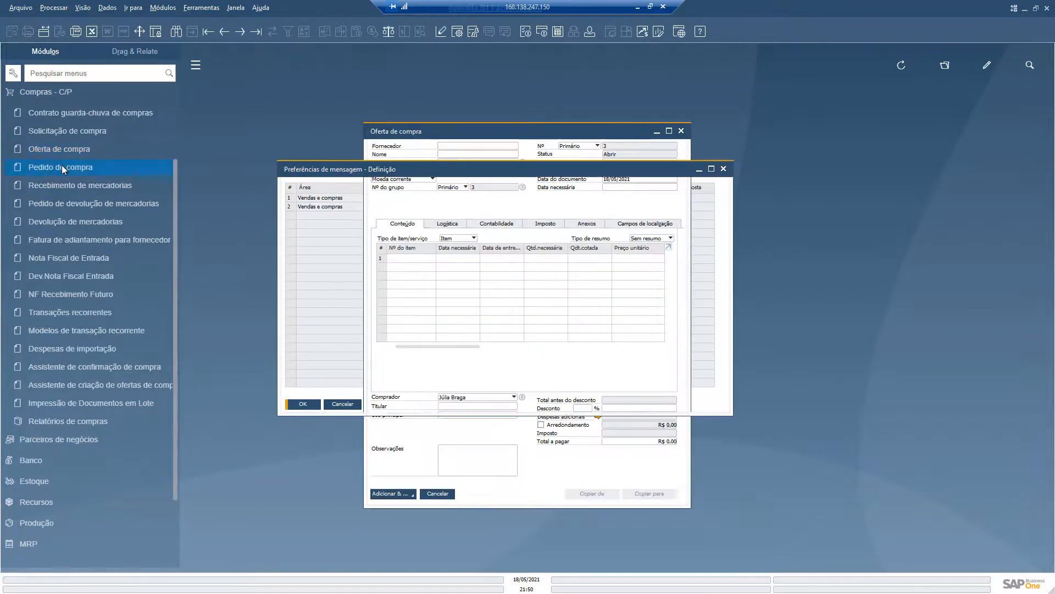
left_click(58, 166)
left_click(260, 30)
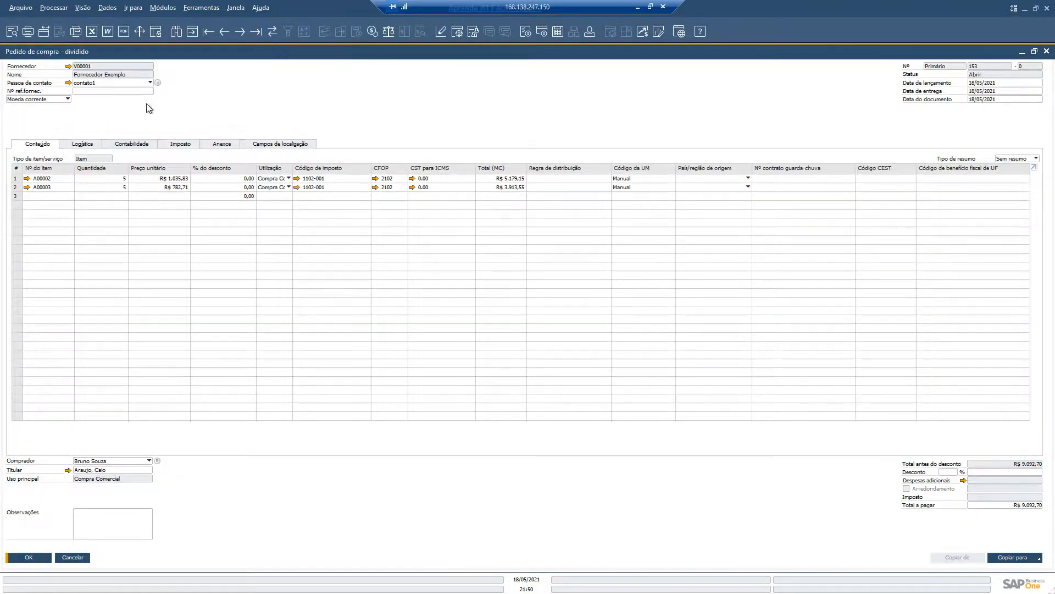
Step: Duplicate the purchase order for supplier V10000 ACME Associados and accept updating the CFOP and CST codes
right_click(188, 82)
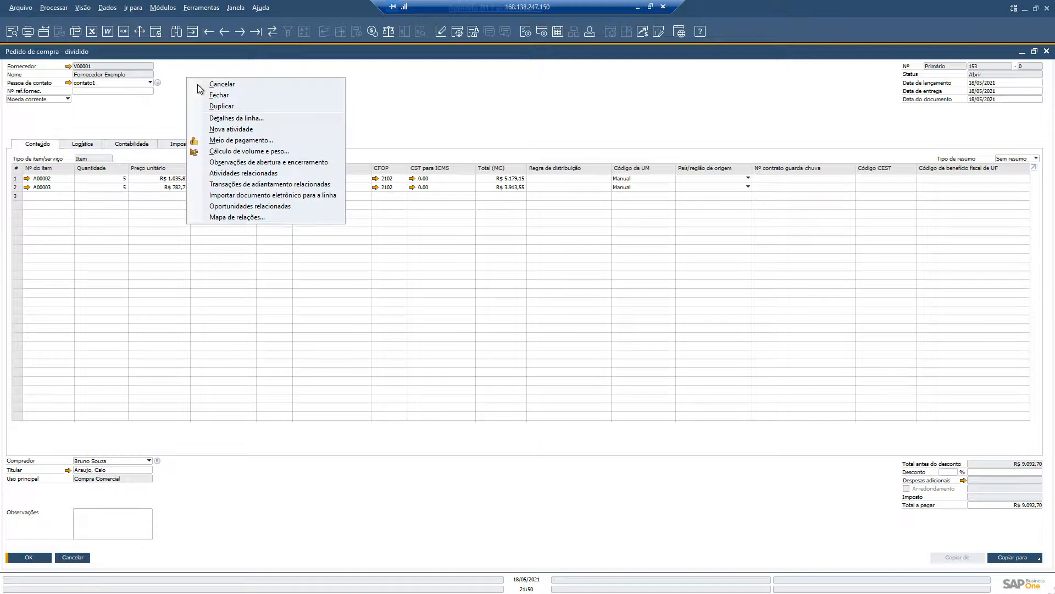
left_click(216, 106)
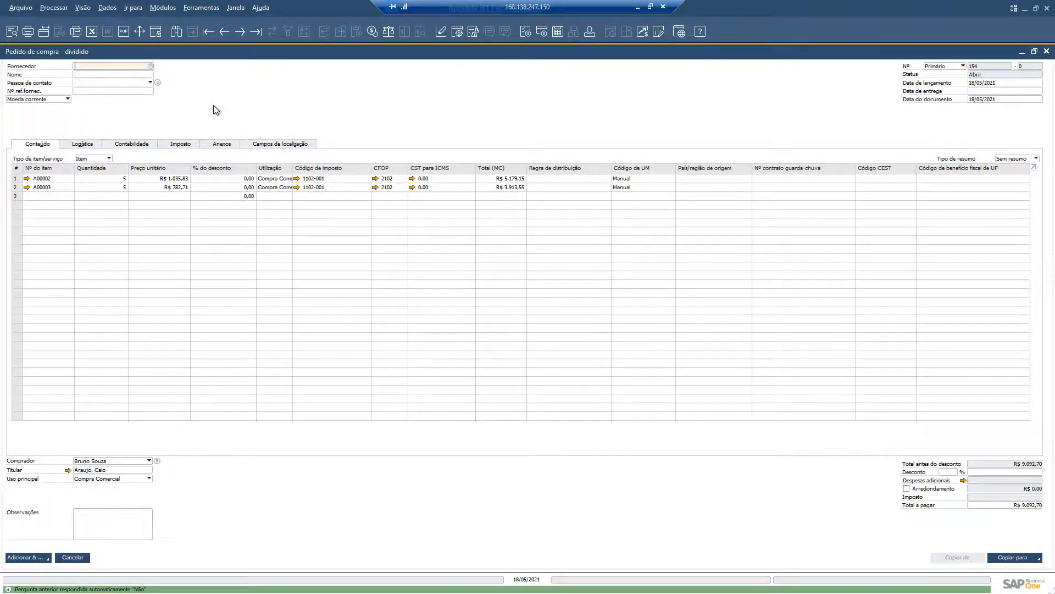
key("Tab")
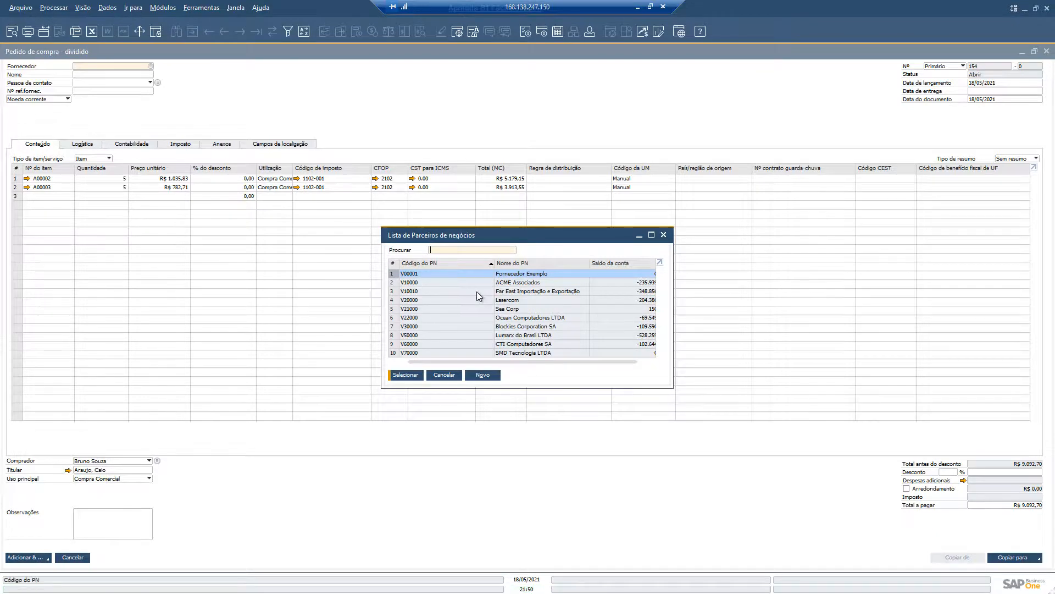
double_click(504, 282)
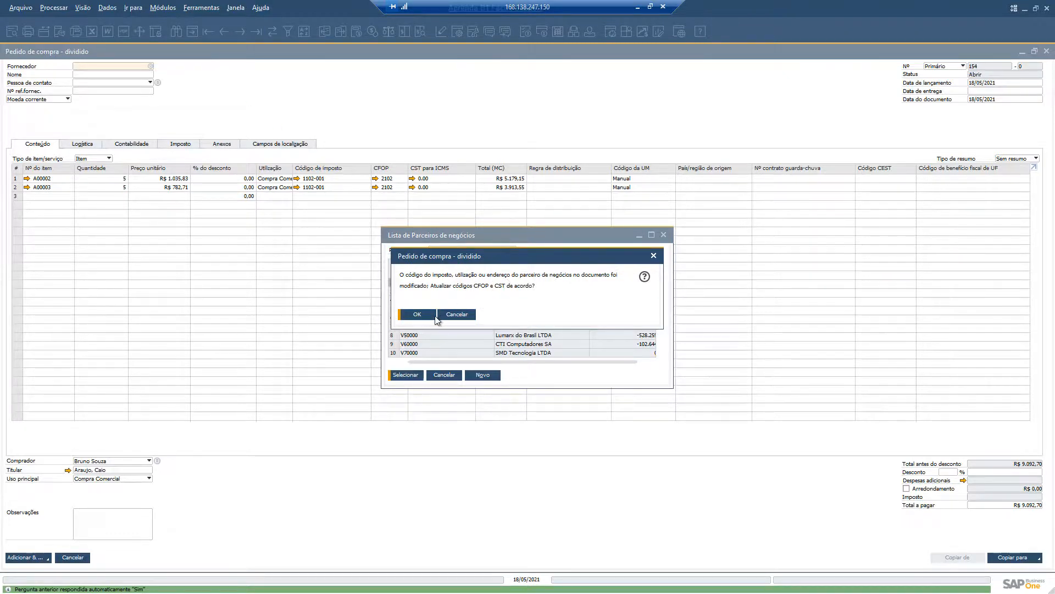
left_click(418, 315)
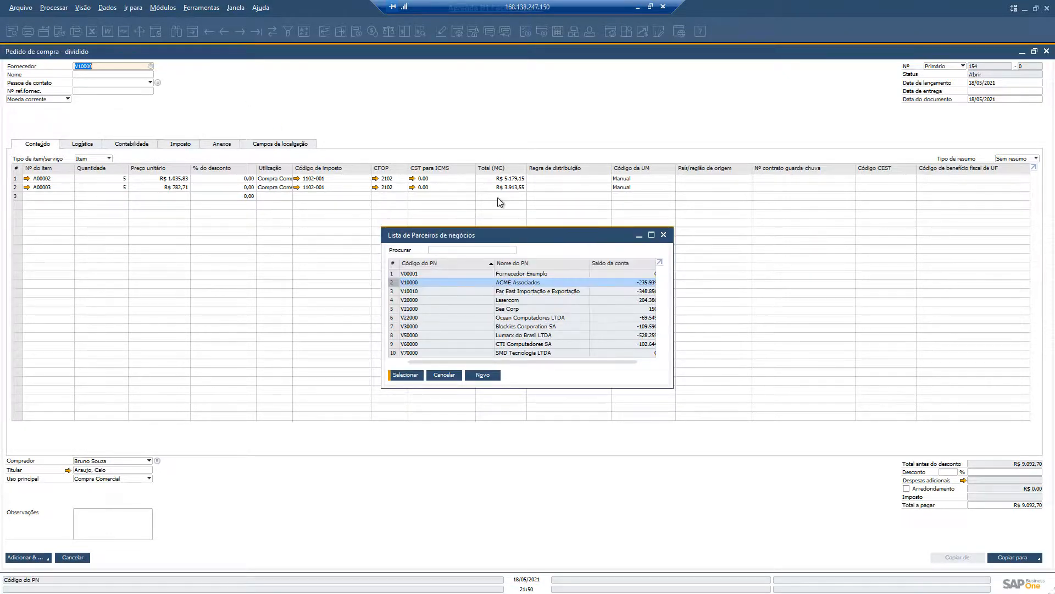
Step: Choose a different buyer for the duplicated order and answer the message "Atualizar linhas existentes?"
left_click(101, 464)
left_click(96, 489)
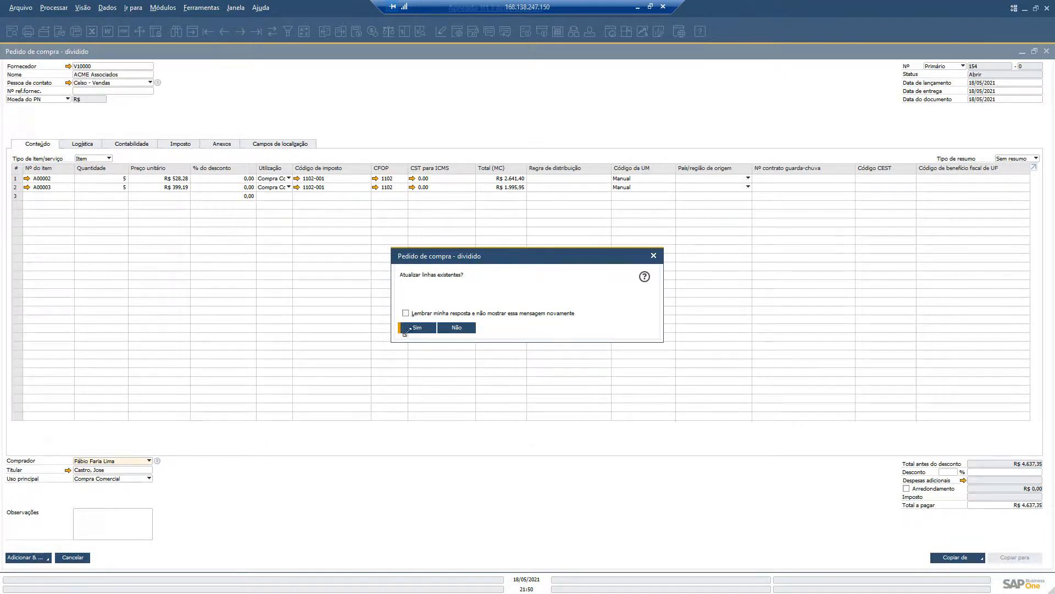
left_click(407, 313)
key("Return")
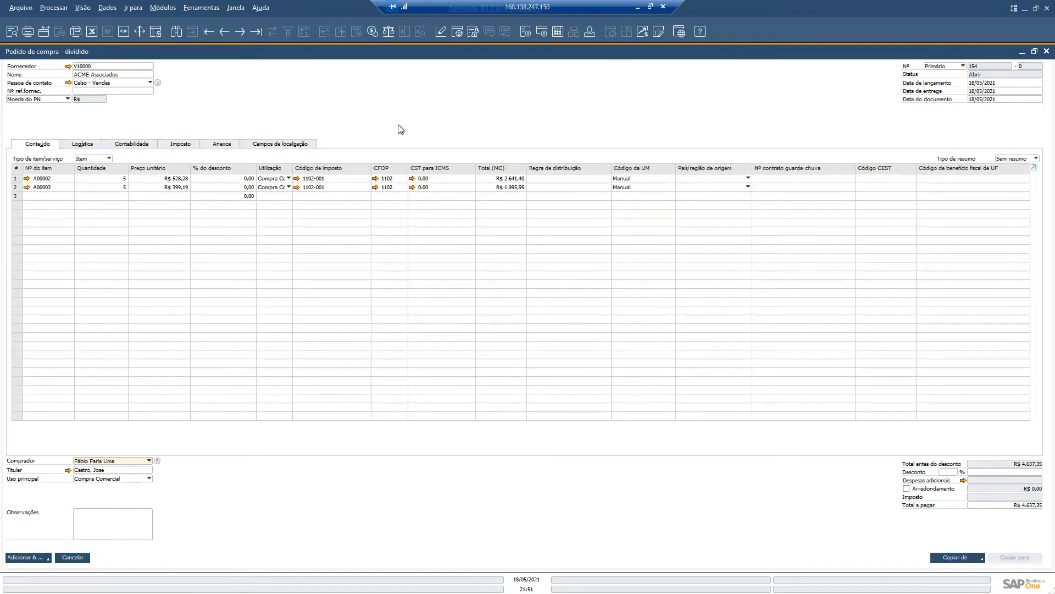
Step: Discard the duplicated purchase order and close the message preferences without changing the saved answers
key("Escape")
left_click(485, 333)
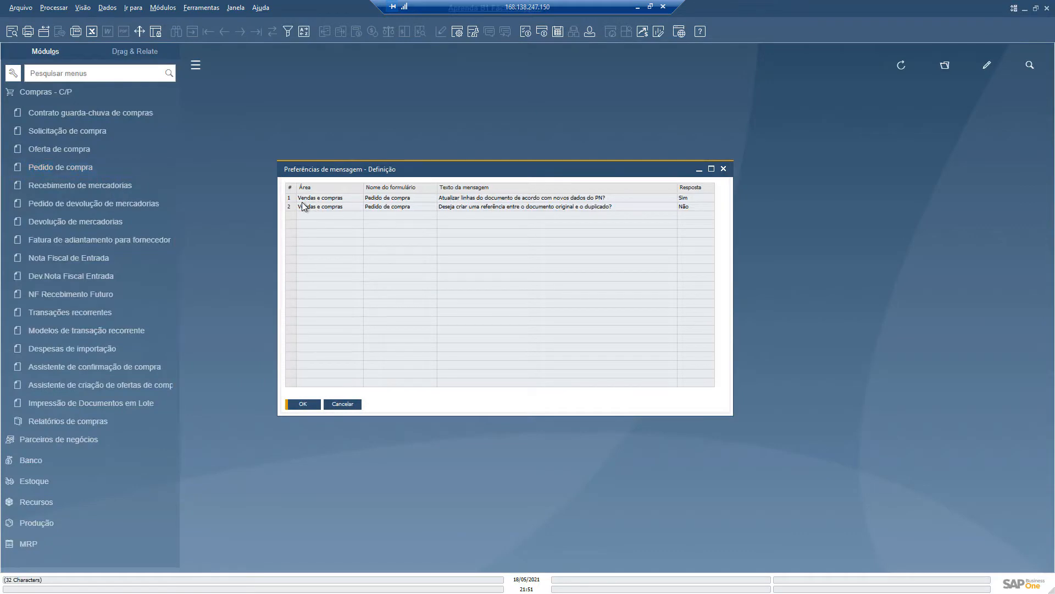
left_click(291, 198)
left_click(289, 207)
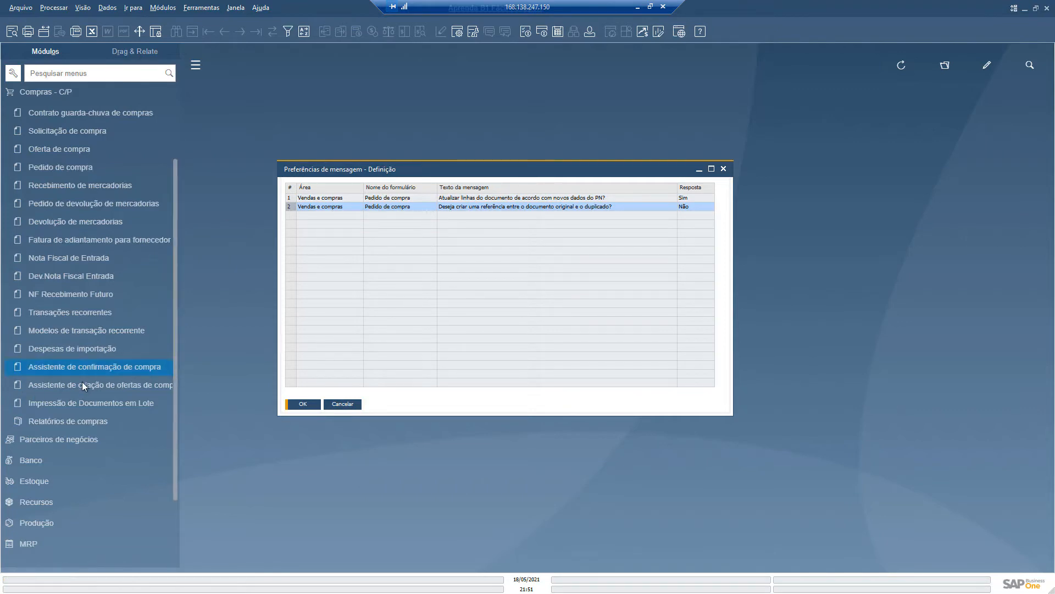
left_click(342, 404)
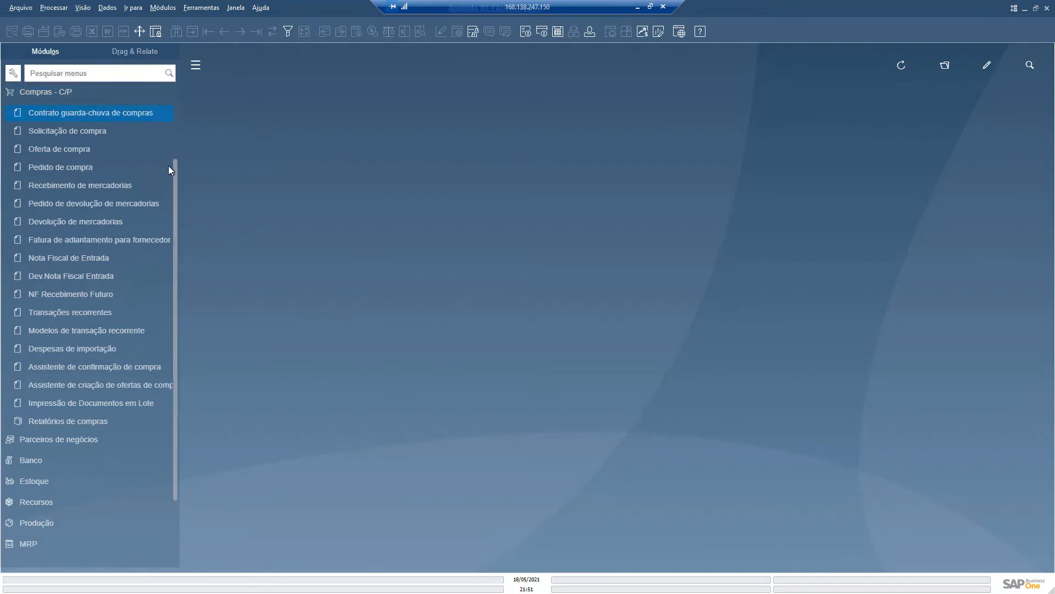
Step: Collapse the Compras - C/P module in the module list
left_click_drag(176, 166, 175, 84)
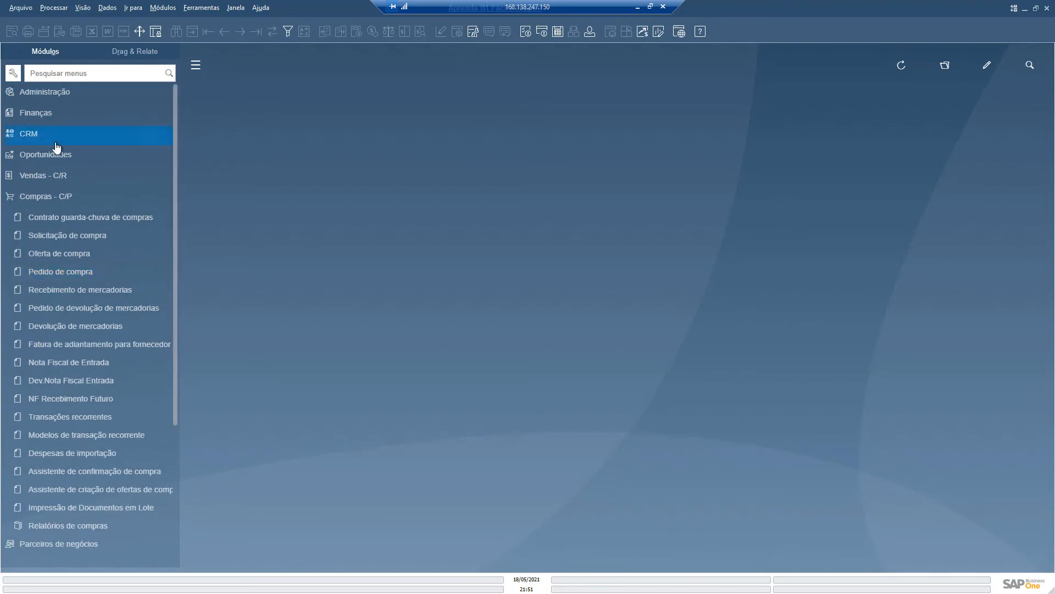
left_click(38, 199)
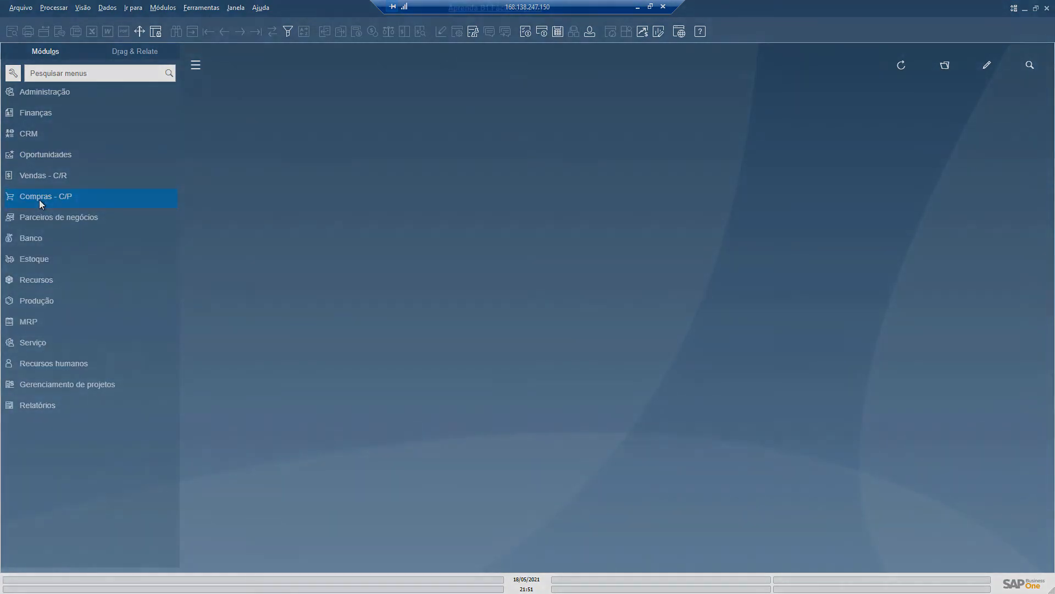